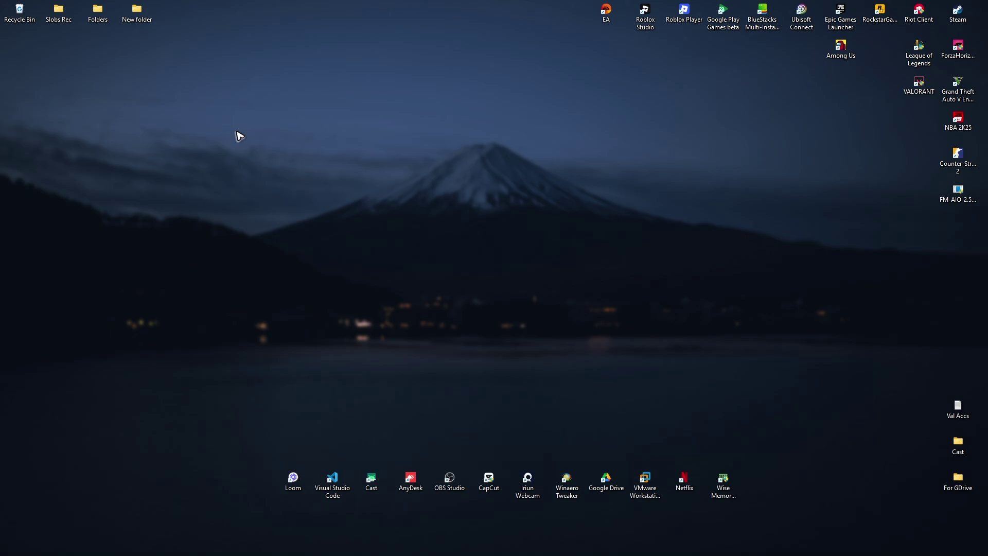
# Exit the Epic Games launcher and Steam from their system tray icons
pyautogui.moveTo(672, 548)
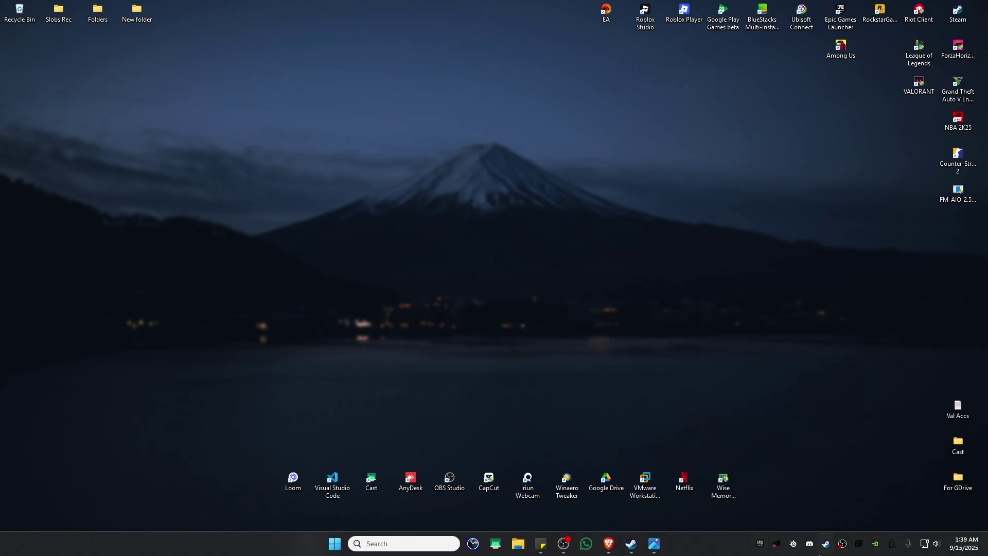
pyautogui.rightClick(760, 543)
pyautogui.click(774, 523)
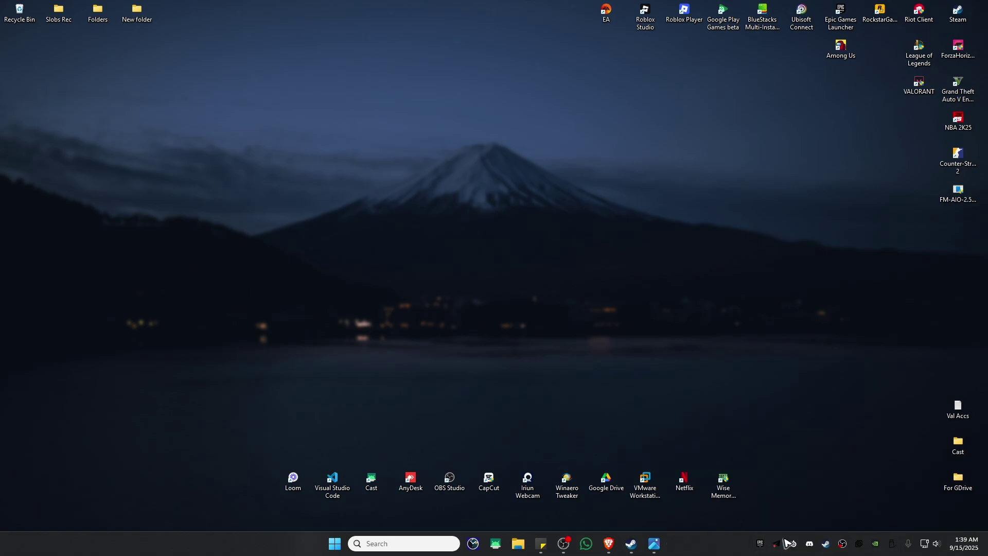
pyautogui.rightClick(826, 544)
pyautogui.click(848, 536)
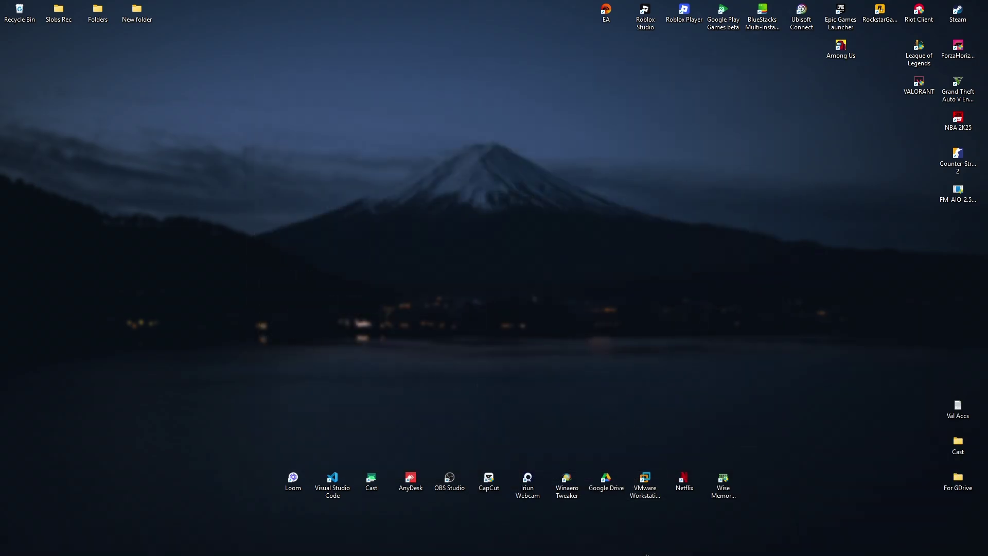
pyautogui.moveTo(782, 549)
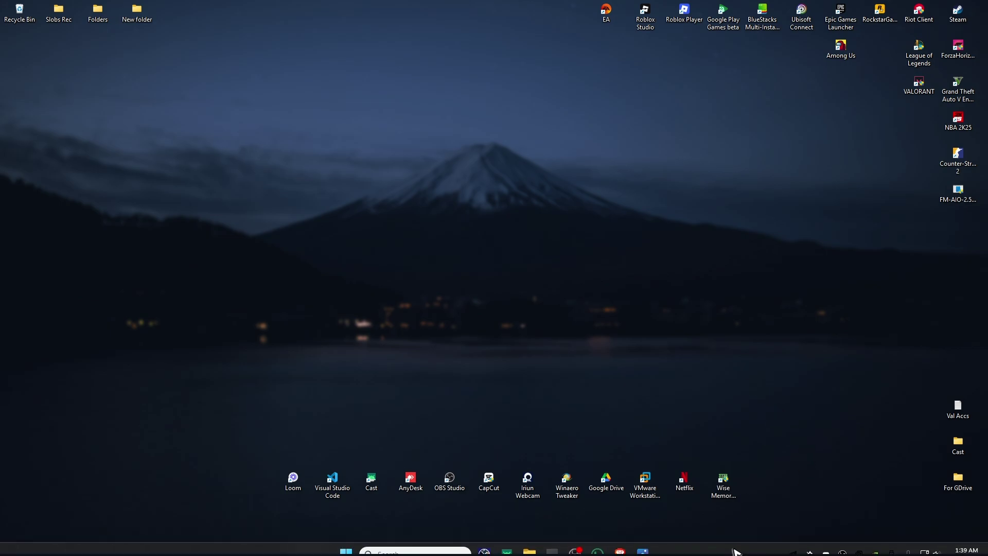
pyautogui.rightClick(727, 548)
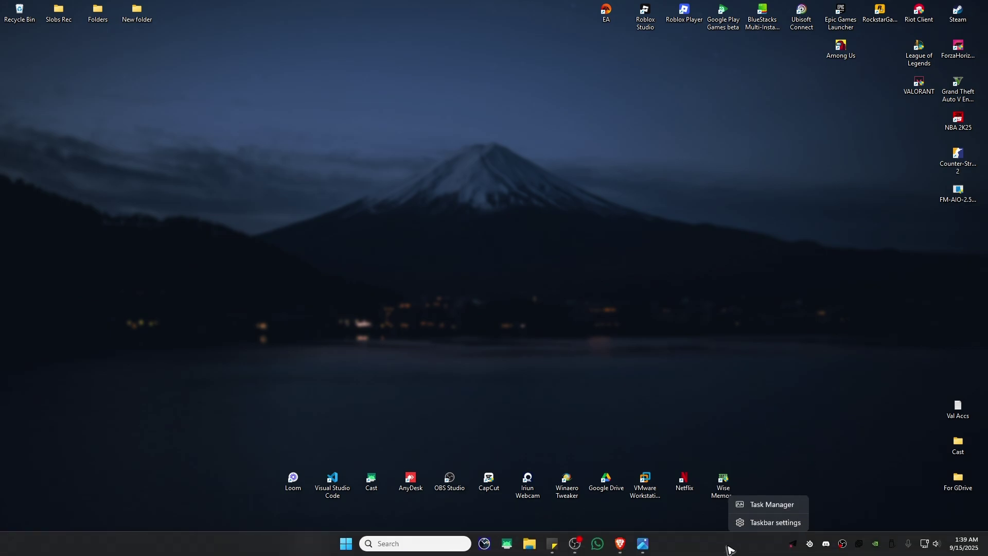
pyautogui.click(778, 506)
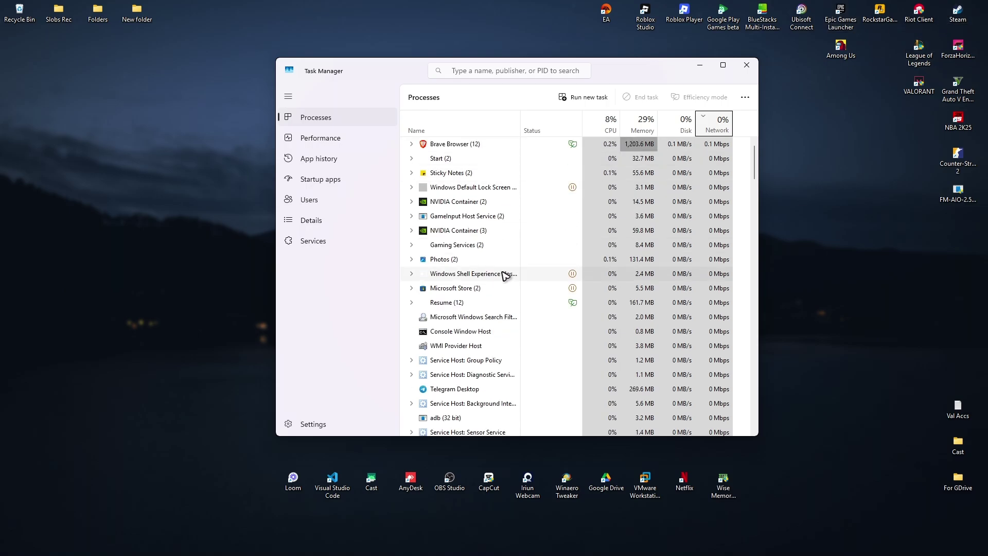
pyautogui.rightClick(456, 145)
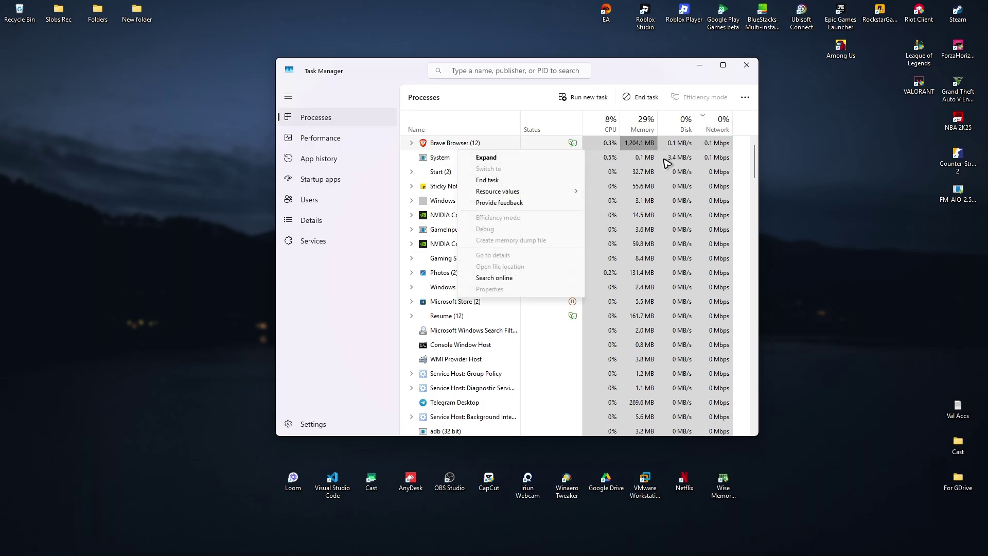
pyautogui.press('super+d')
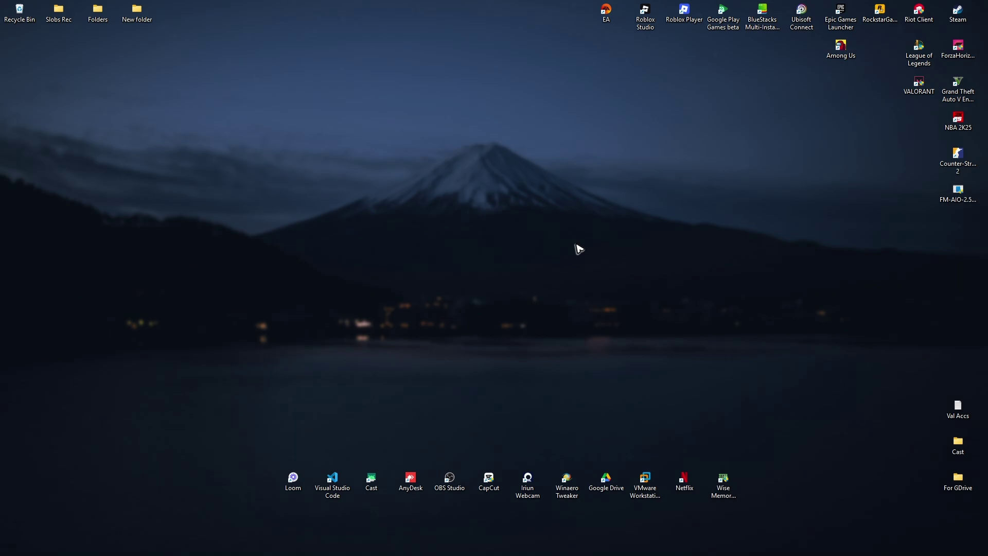
pyautogui.moveTo(529, 553)
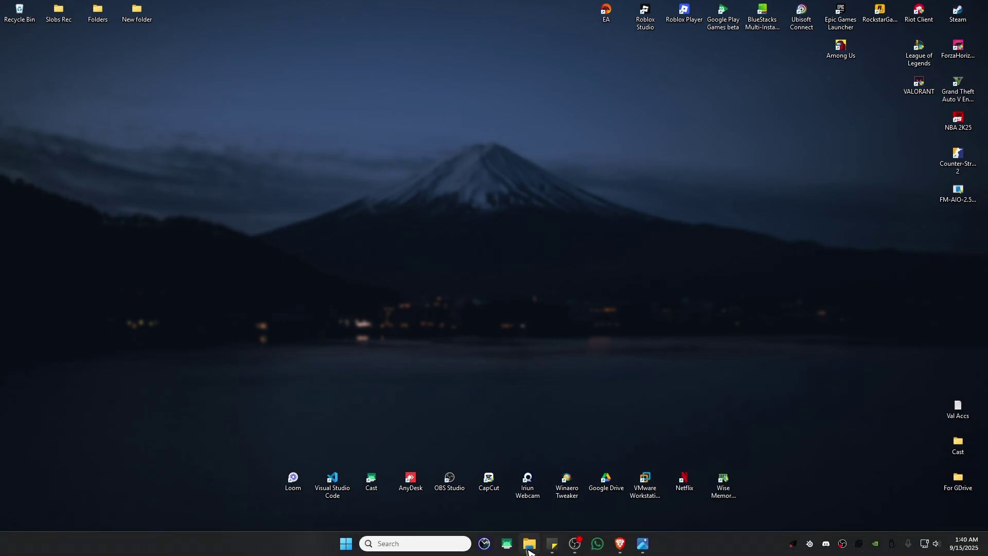
pyautogui.click(528, 550)
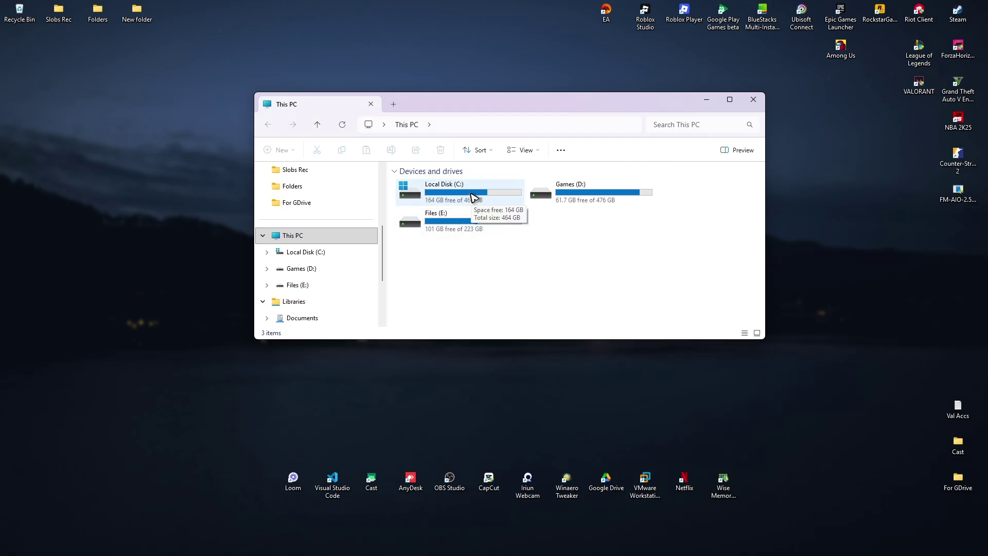
pyautogui.click(745, 103)
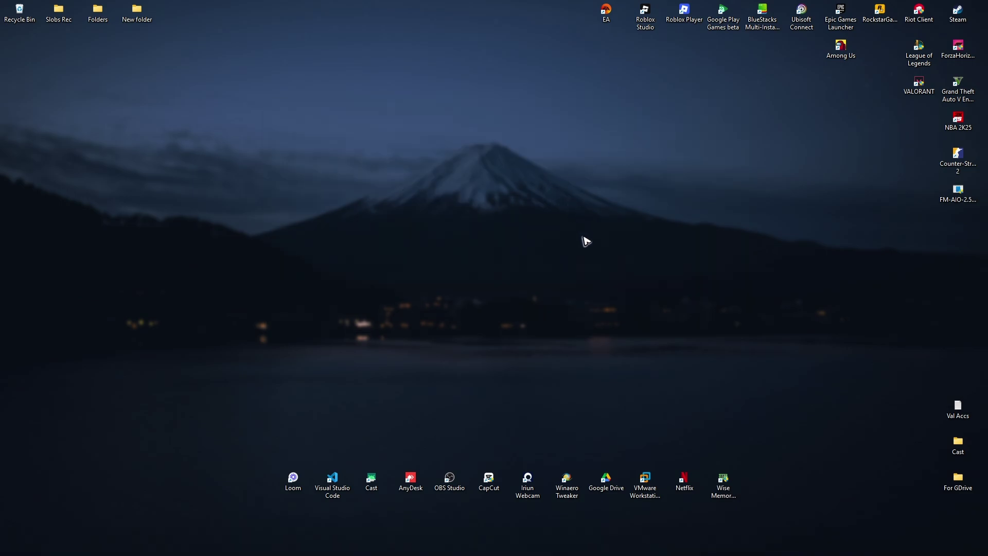
pyautogui.moveTo(702, 554)
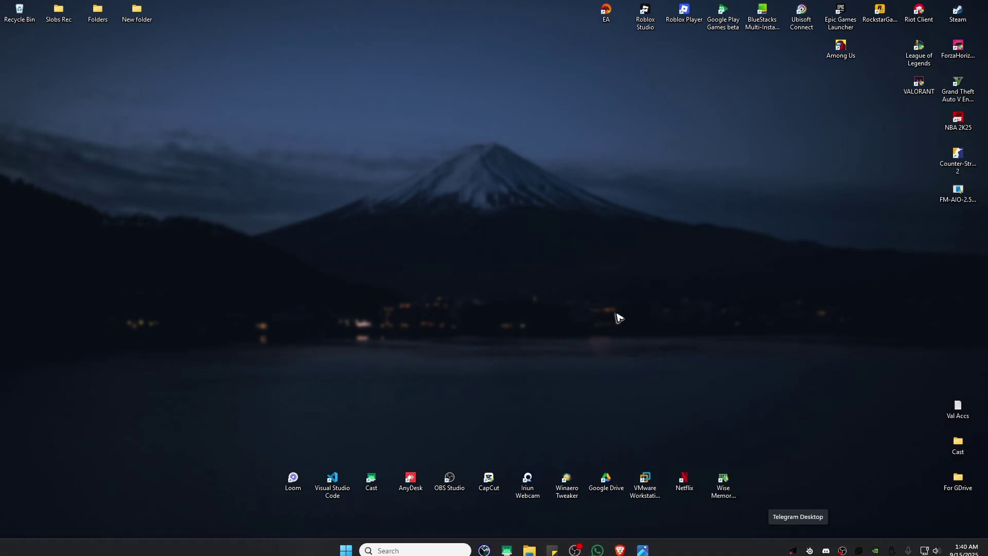
pyautogui.click(886, 18)
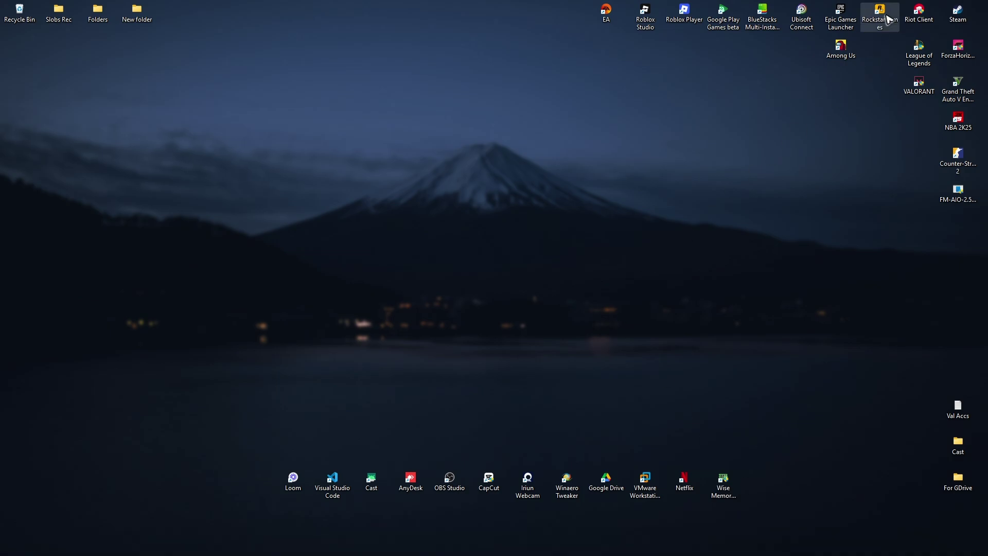
pyautogui.doubleClick(887, 19)
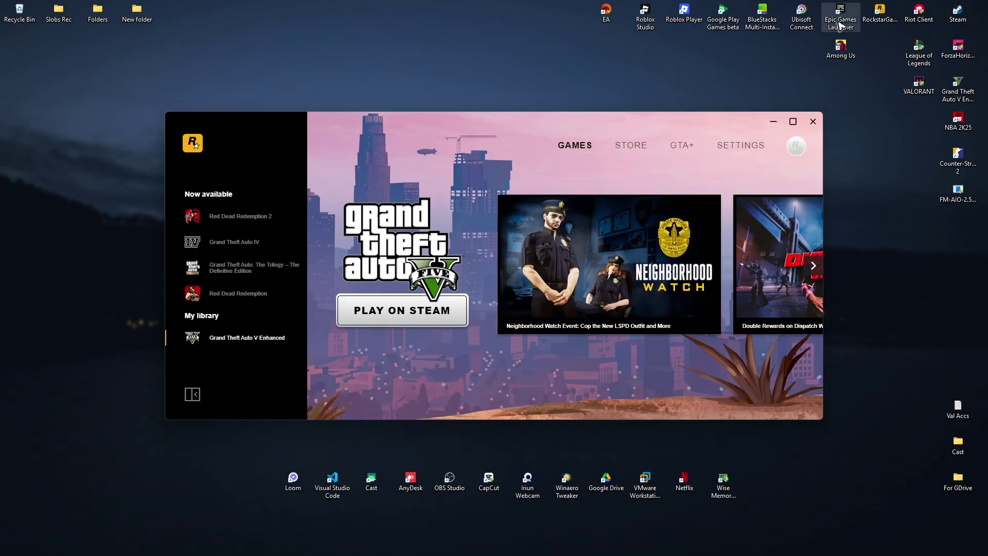
pyautogui.click(958, 13)
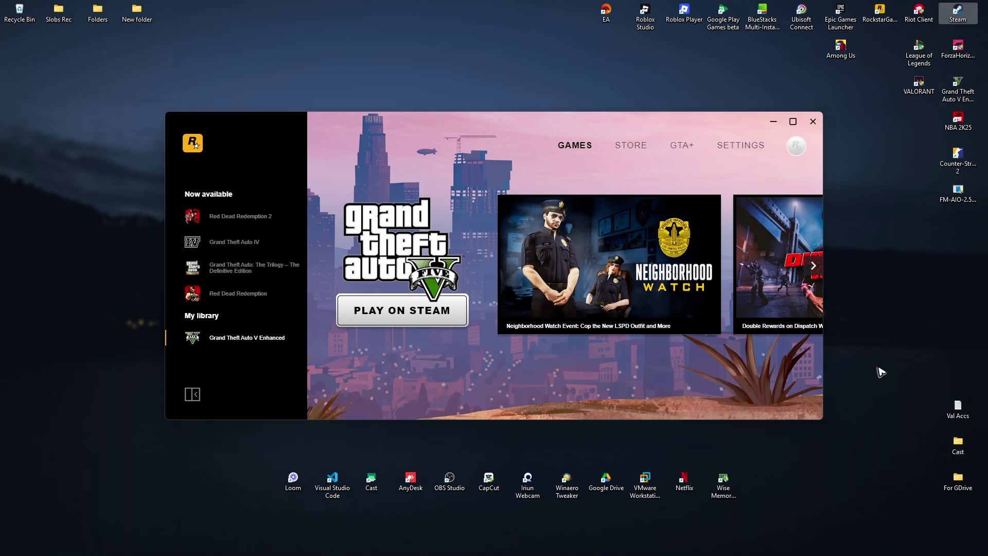
pyautogui.click(389, 289)
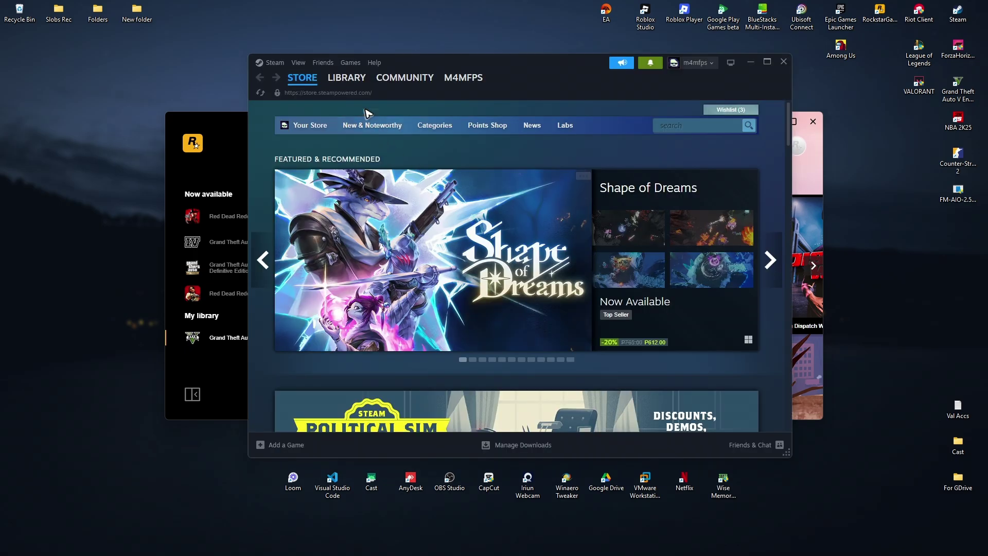
pyautogui.click(347, 77)
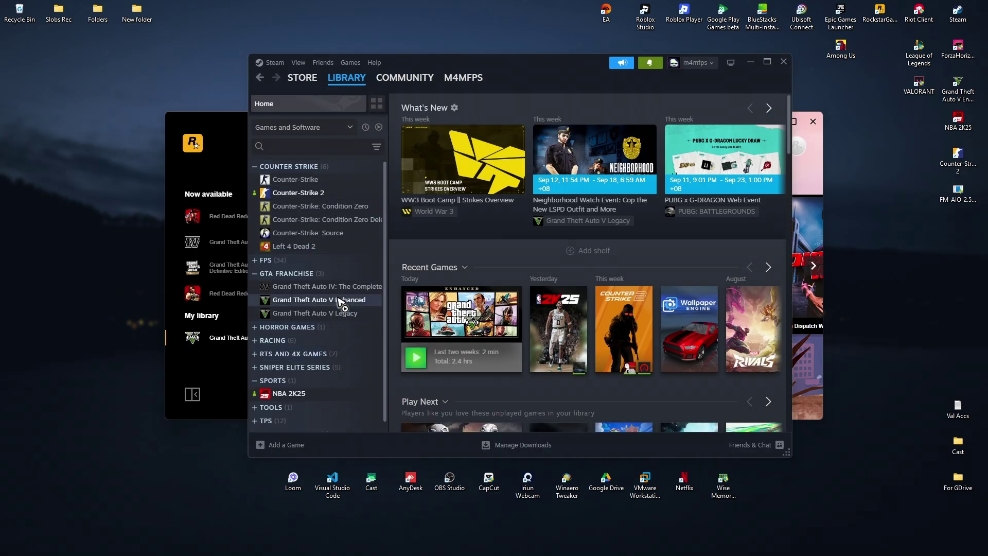
pyautogui.click(340, 301)
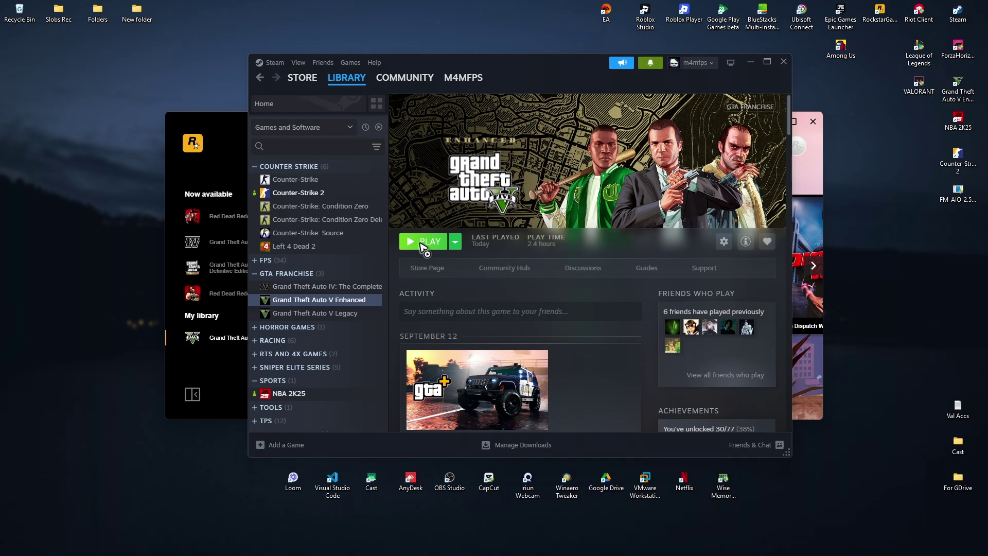
pyautogui.click(784, 61)
pyautogui.click(813, 122)
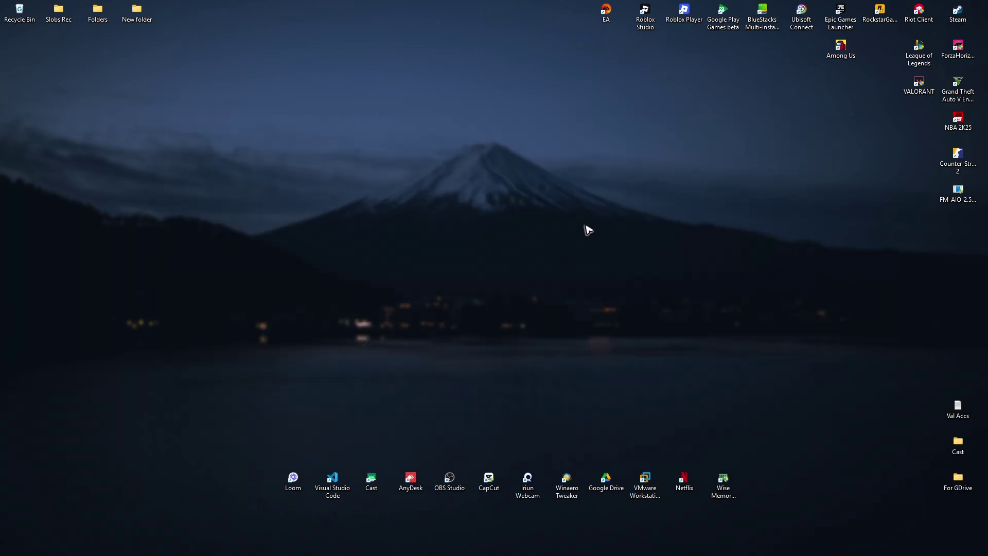
# Open Command Prompt via a 'cmd' search and move its window toward the centre
pyautogui.click(407, 542)
pyautogui.write('cmd')
pyautogui.press('Return')
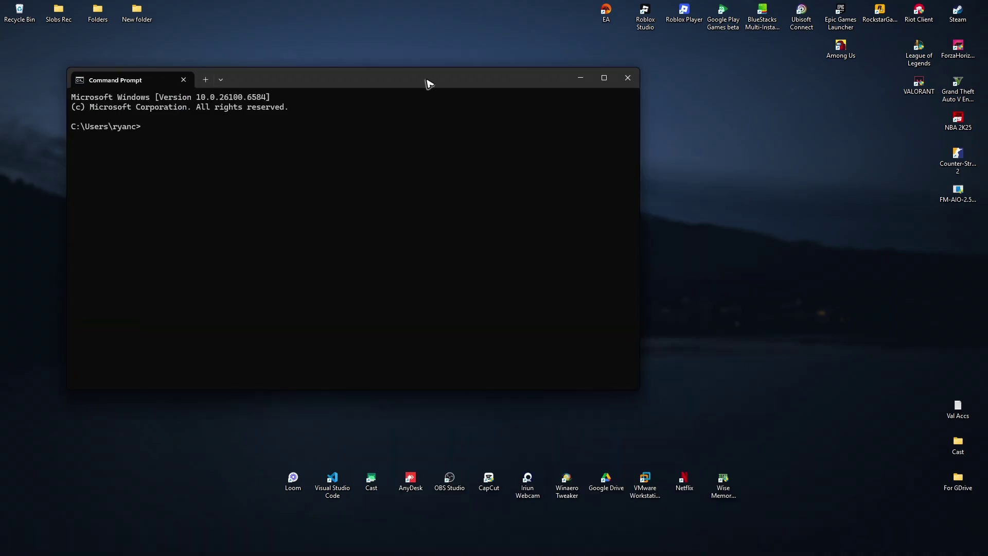
pyautogui.moveTo(428, 82); pyautogui.dragTo(609, 96)
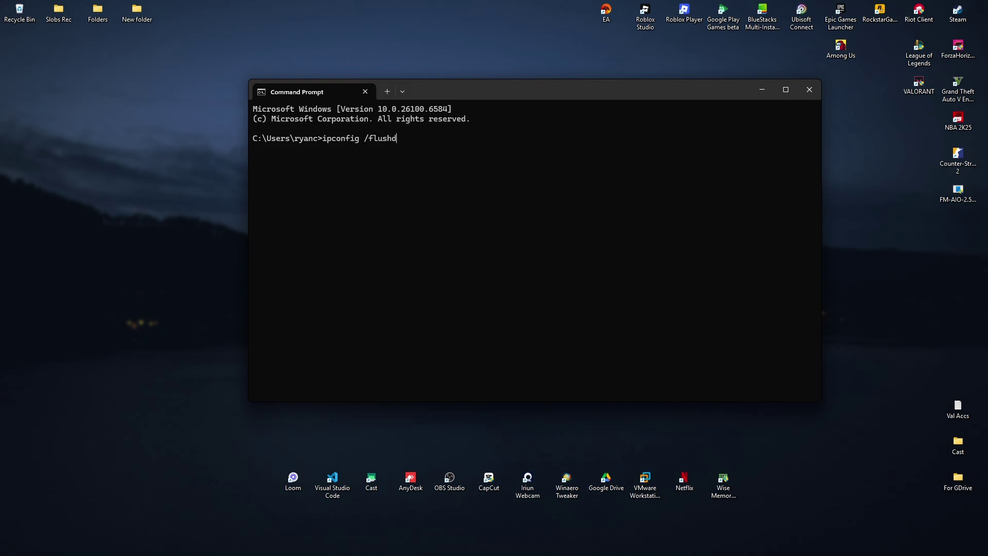
# Flush the DNS cache, then release and renew the IP addresses with ipconfig
pyautogui.press('Return')
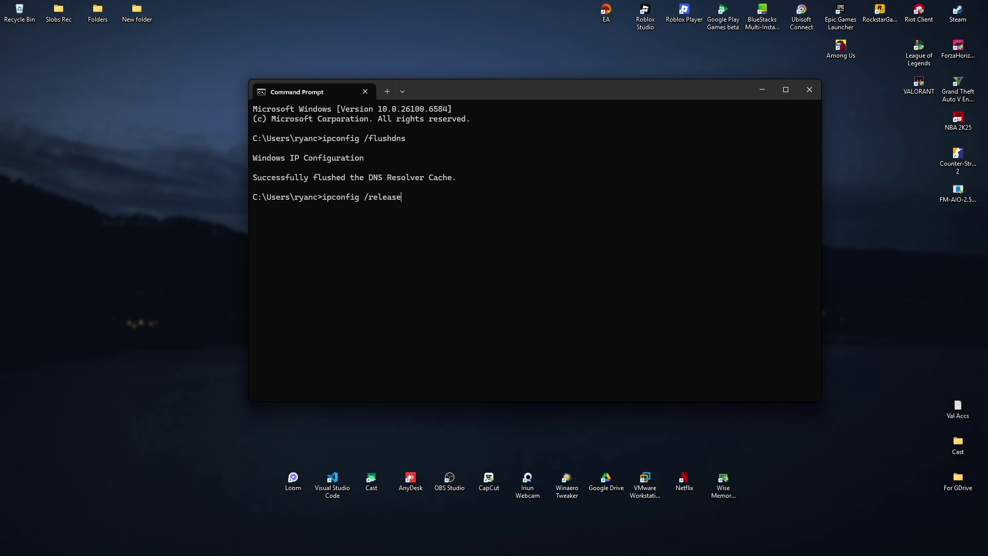
pyautogui.press('Return')
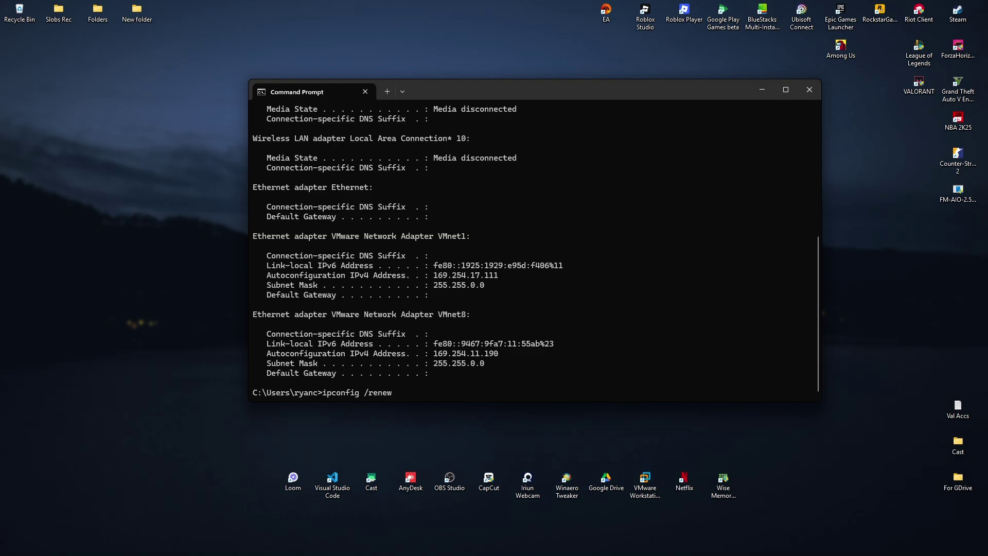
pyautogui.write('ipconfig /renew')
pyautogui.press('Return')
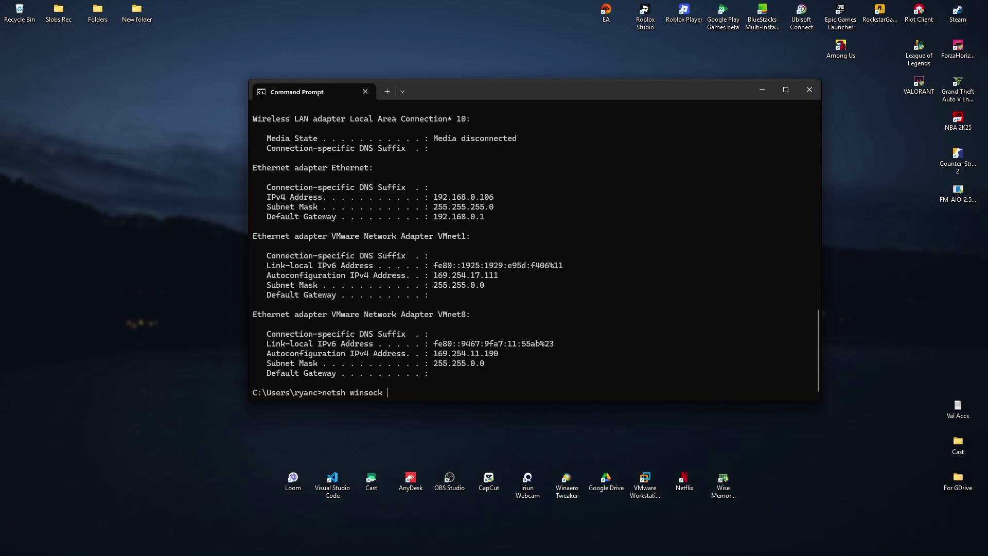
# Run 'netsh winsock reset' and 'netsh int ip reset', then exit the console
pyautogui.press('Return')
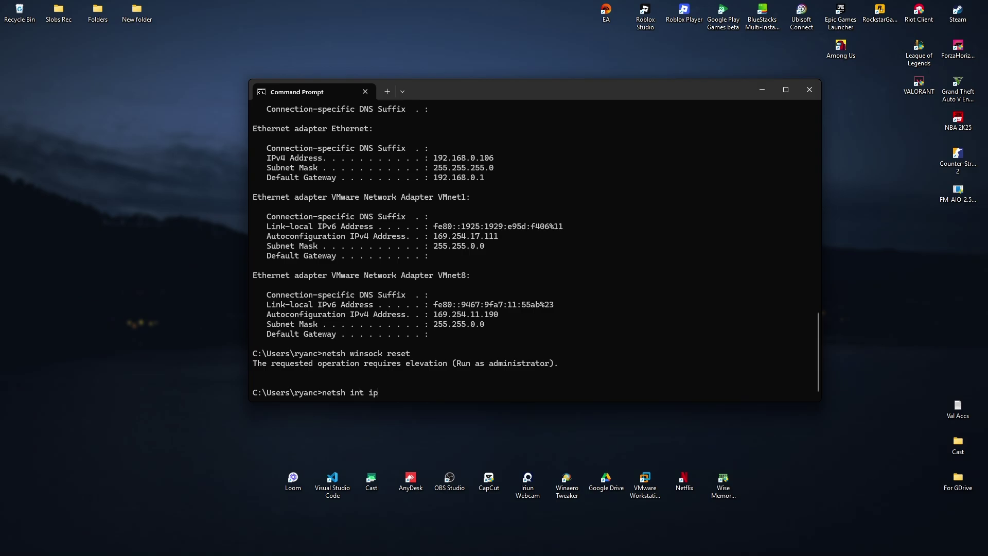
pyautogui.press('Return')
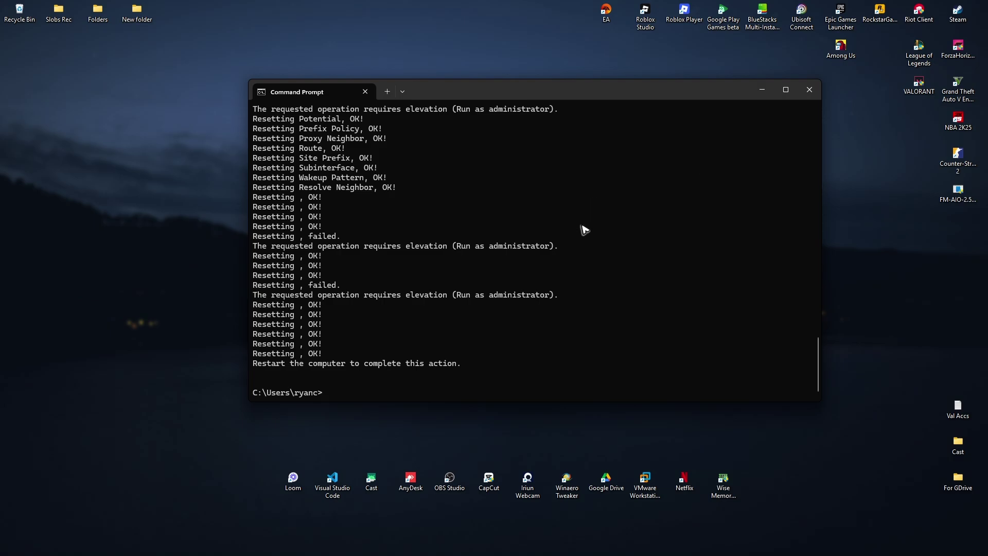
pyautogui.write('exit')
pyautogui.press('Return')
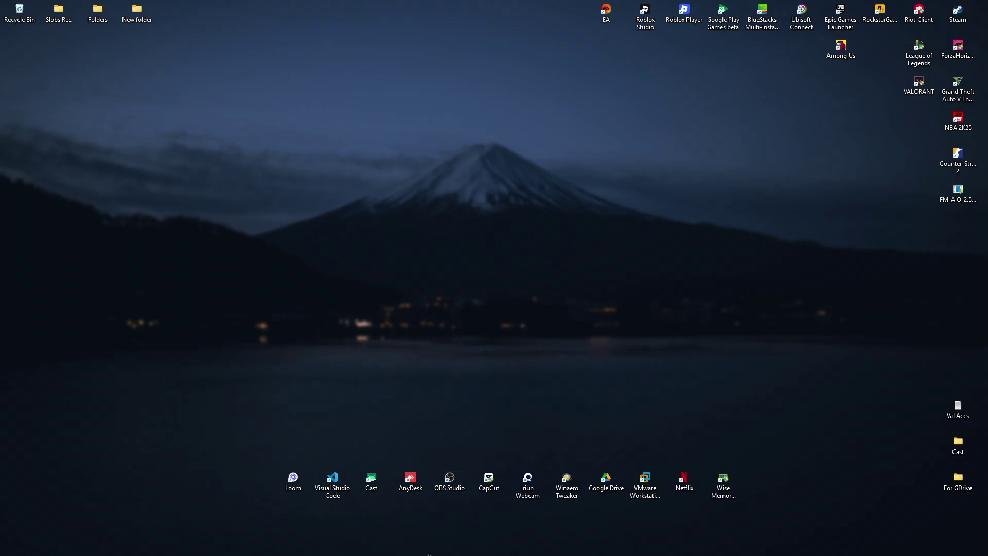
# Search for 'cmd' and dismiss the search results
pyautogui.click(414, 541)
pyautogui.write('cmd')
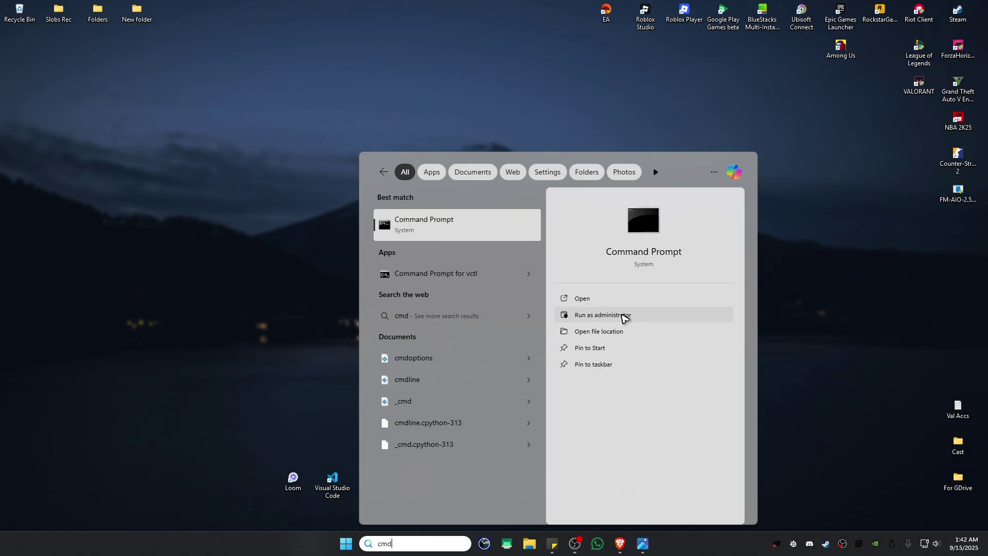
pyautogui.click(910, 342)
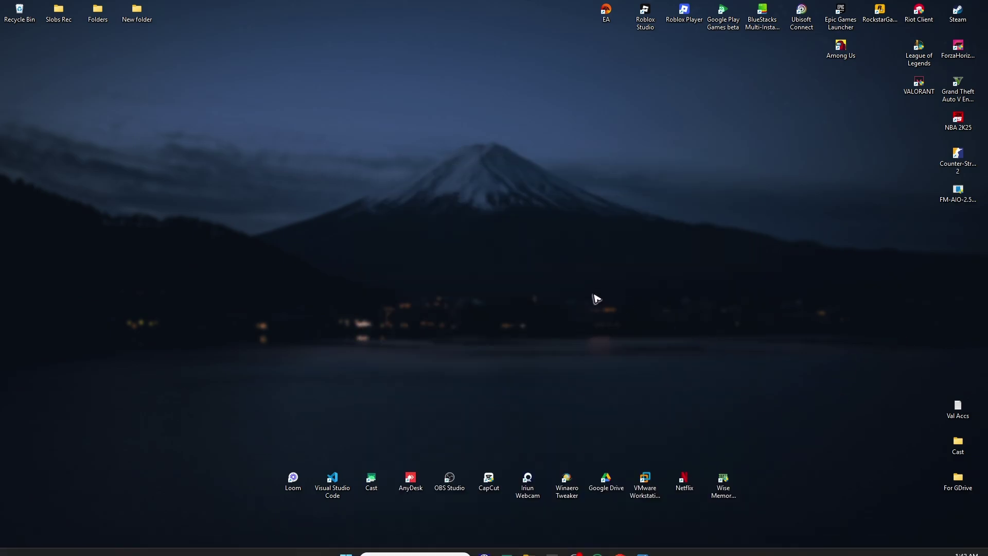
# View the Start menu's power options, close Start, and bring up the empty search panel
pyautogui.click(346, 543)
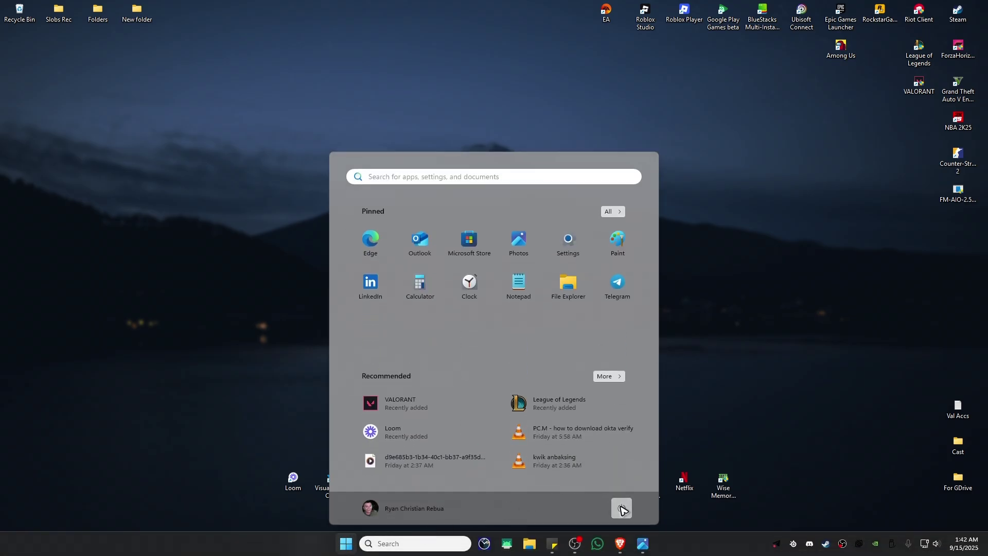
pyautogui.click(622, 508)
pyautogui.click(765, 353)
pyautogui.click(762, 355)
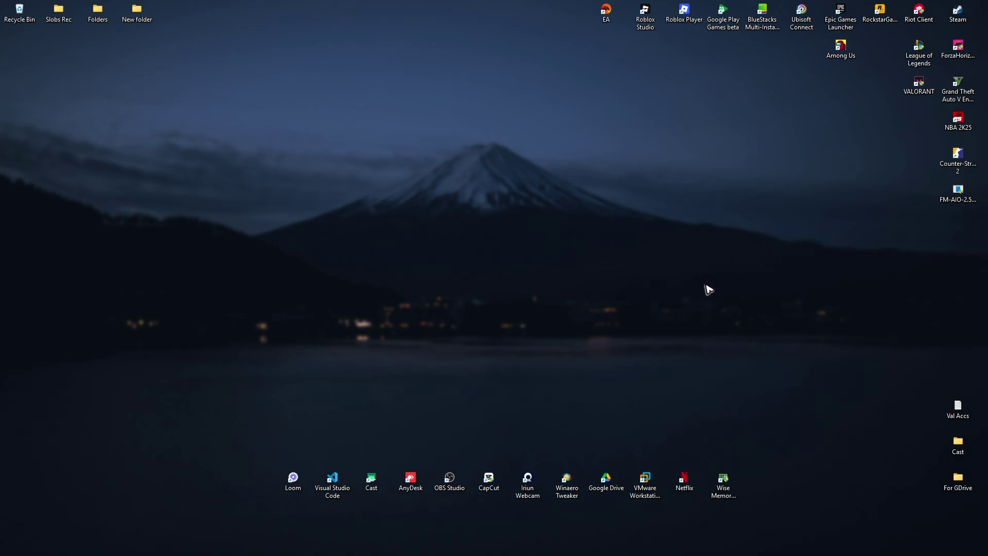
pyautogui.click(412, 544)
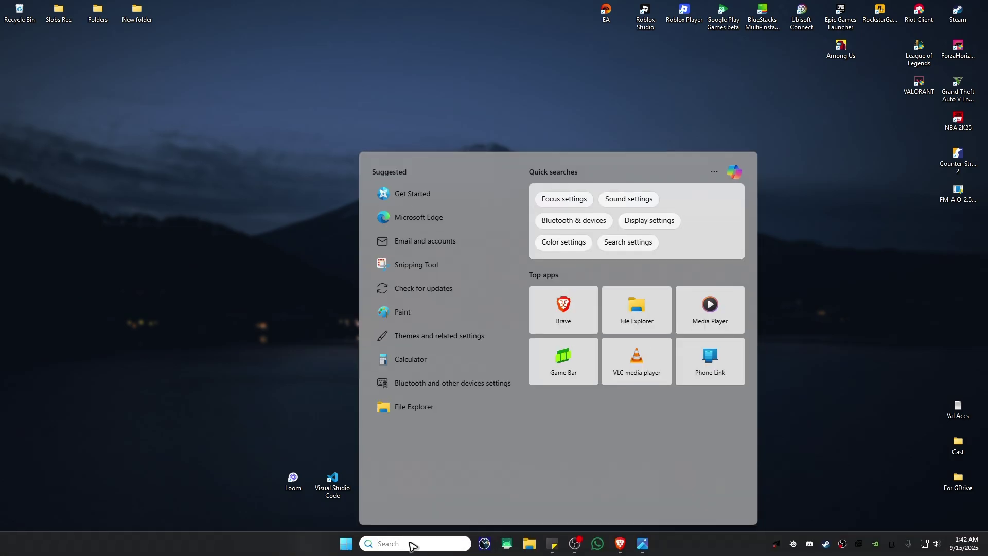
# Launch Control Panel via a 'control' search, keeping the Large icons view
pyautogui.write('control')
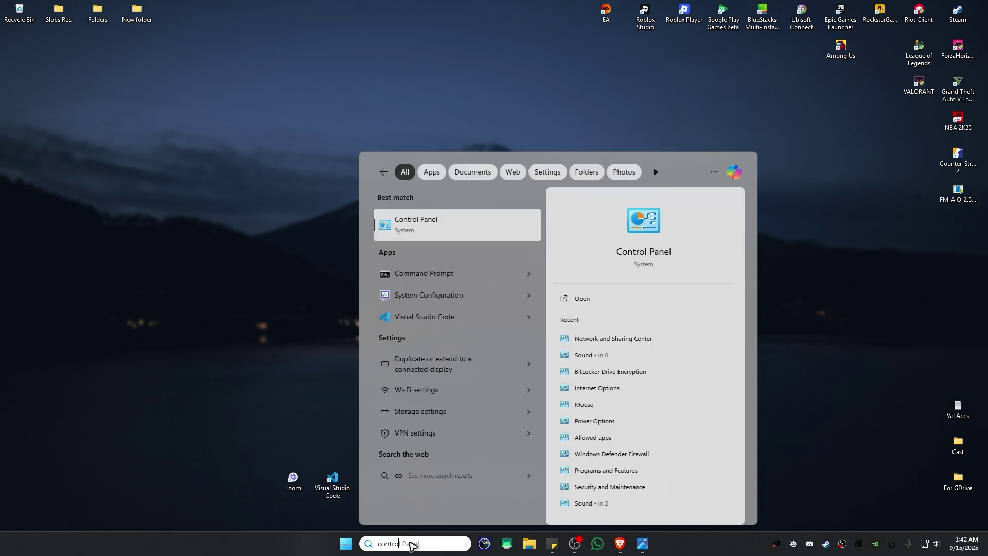
pyautogui.click(443, 212)
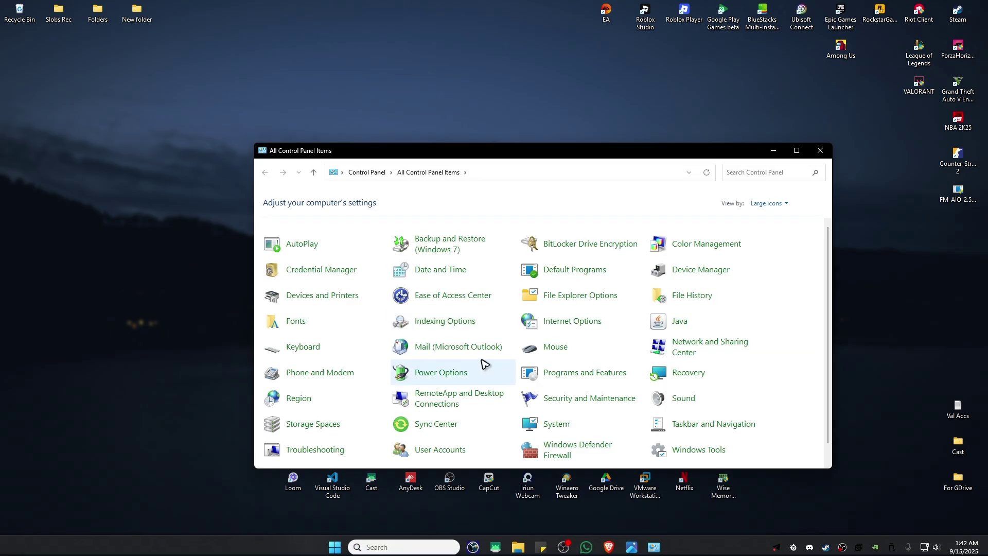
pyautogui.click(783, 205)
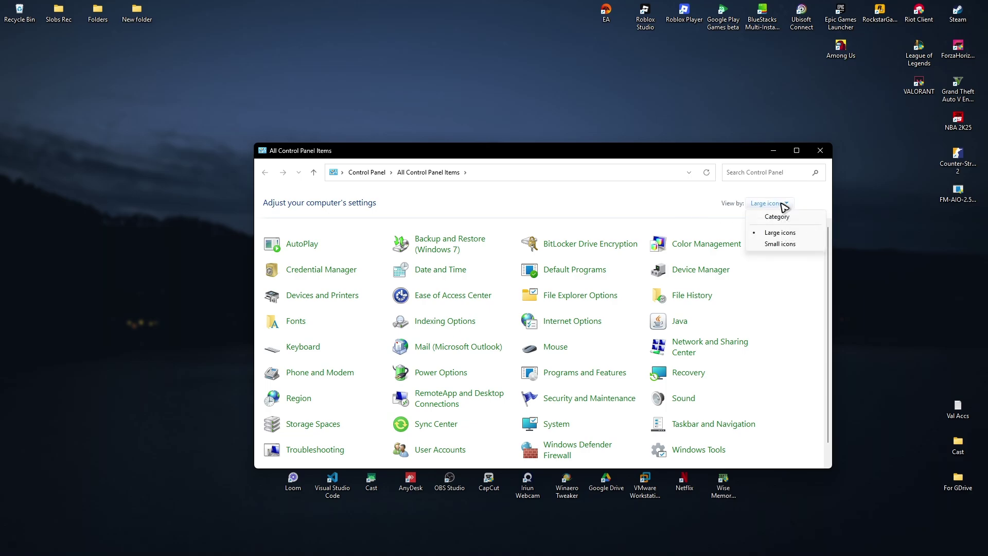
pyautogui.click(781, 232)
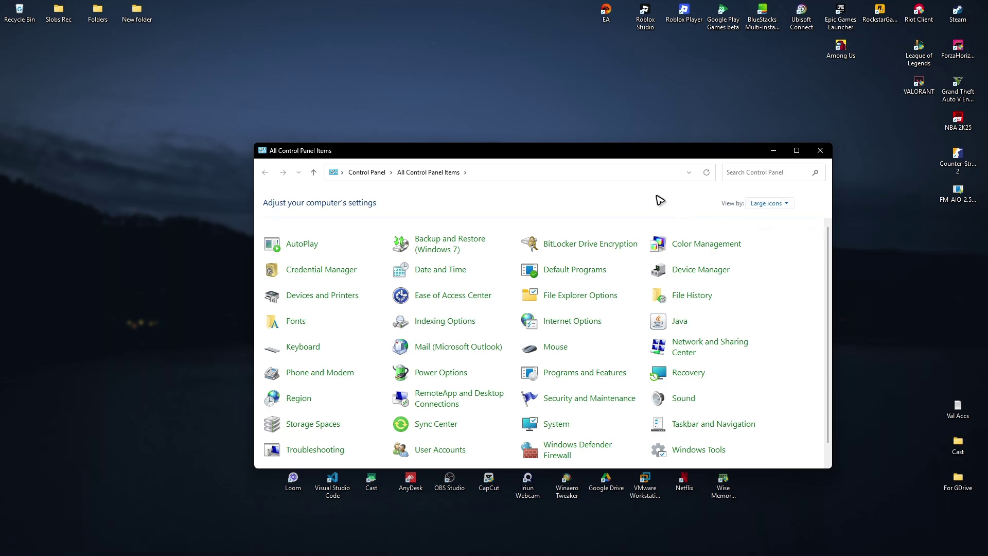
# Go through Network and Sharing Center's adapter settings to the Ethernet Status dialog
pyautogui.click(699, 348)
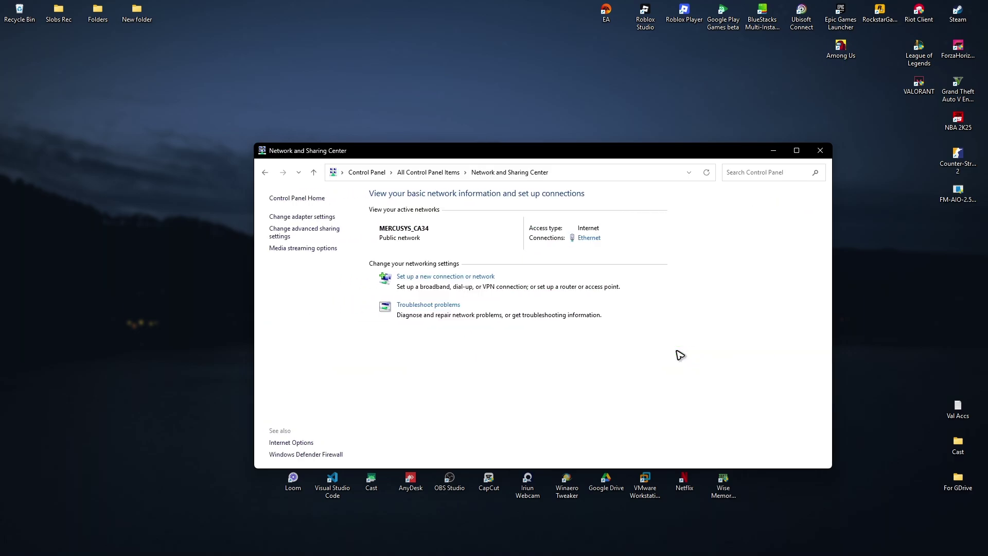
pyautogui.click(310, 217)
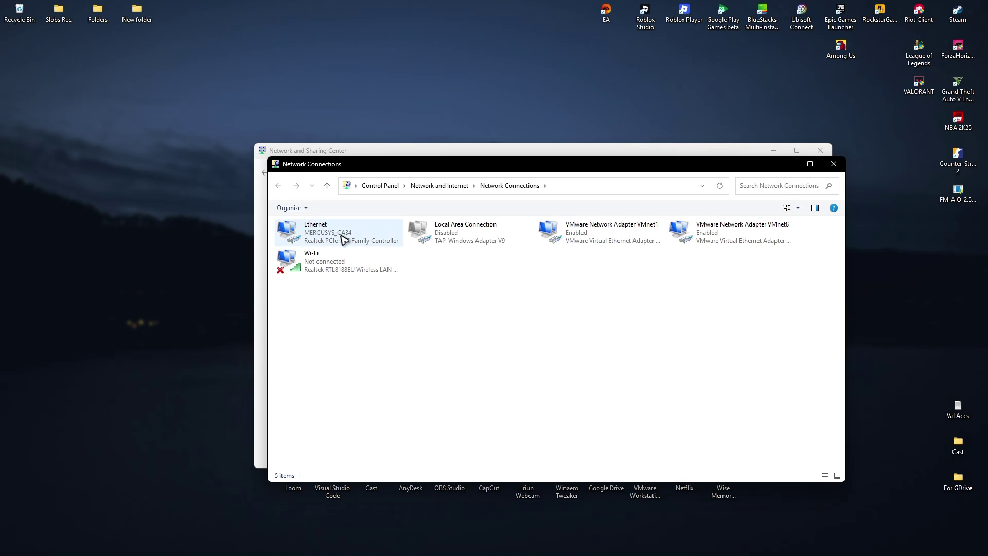
pyautogui.doubleClick(344, 240)
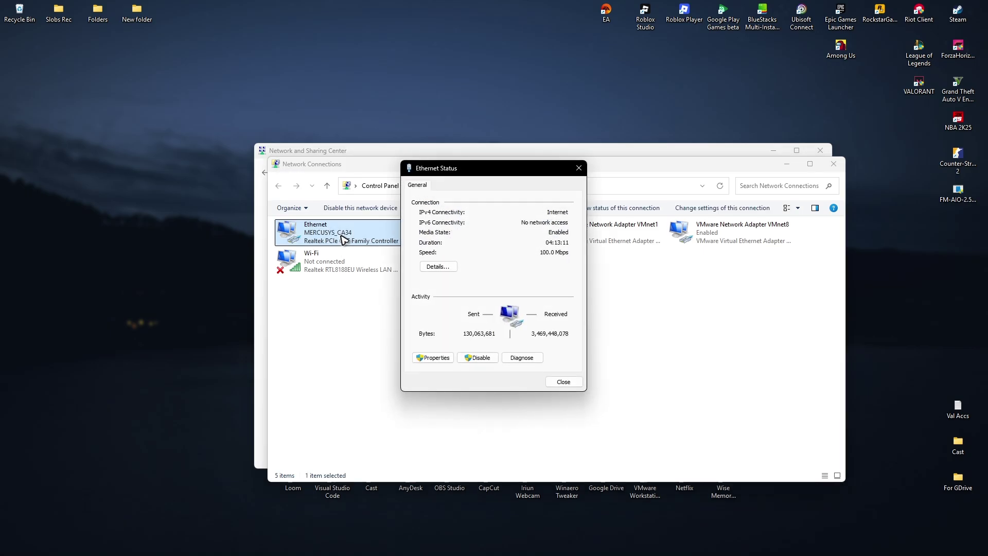
# Set Ethernet's IPv4 preferred DNS to 1.1.1.1 and alternate to 1.0.0.1, and confirm
pyautogui.click(434, 357)
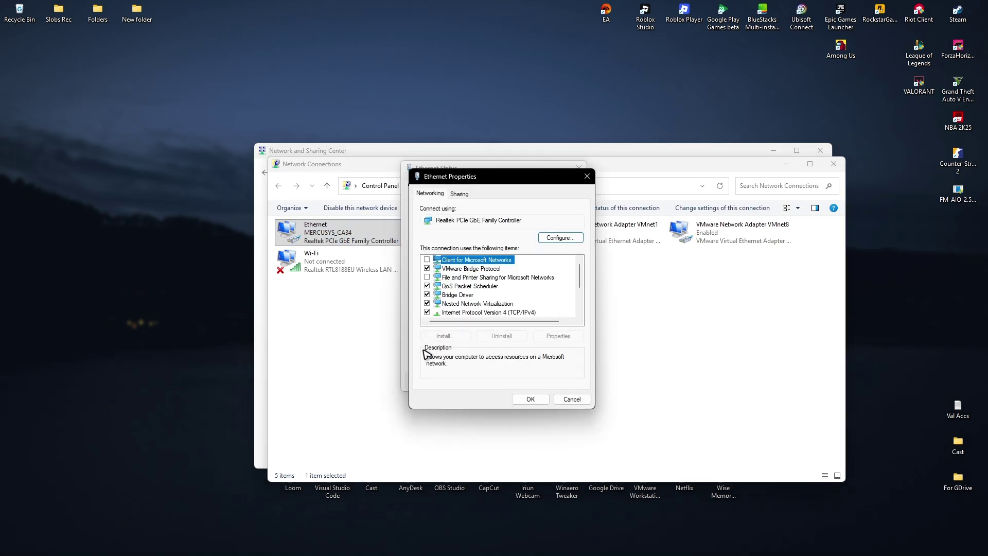
pyautogui.click(523, 312)
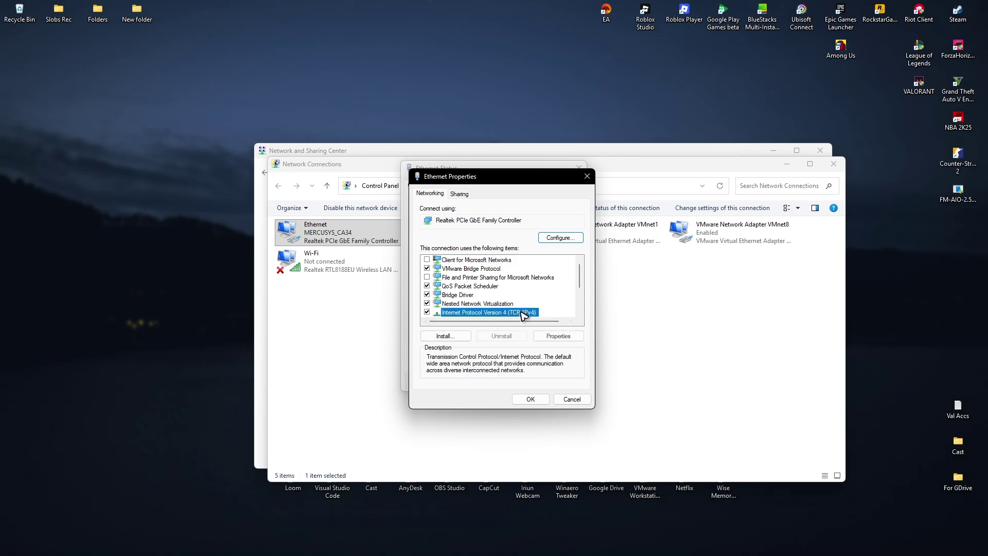
pyautogui.click(572, 337)
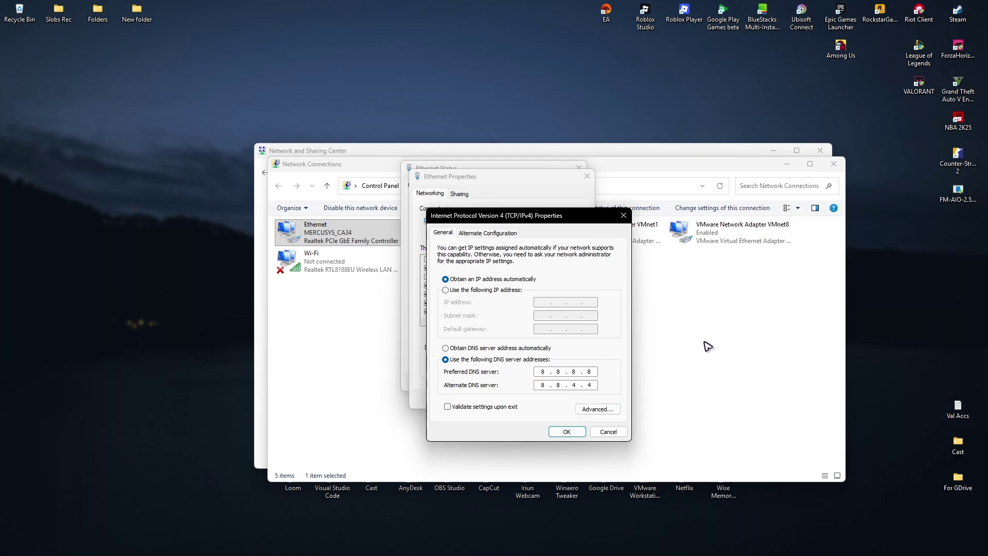
pyautogui.doubleClick(545, 371)
pyautogui.write('1.1.1.1')
pyautogui.press('Tab')
pyautogui.write('1.')
pyautogui.write('.0.1')
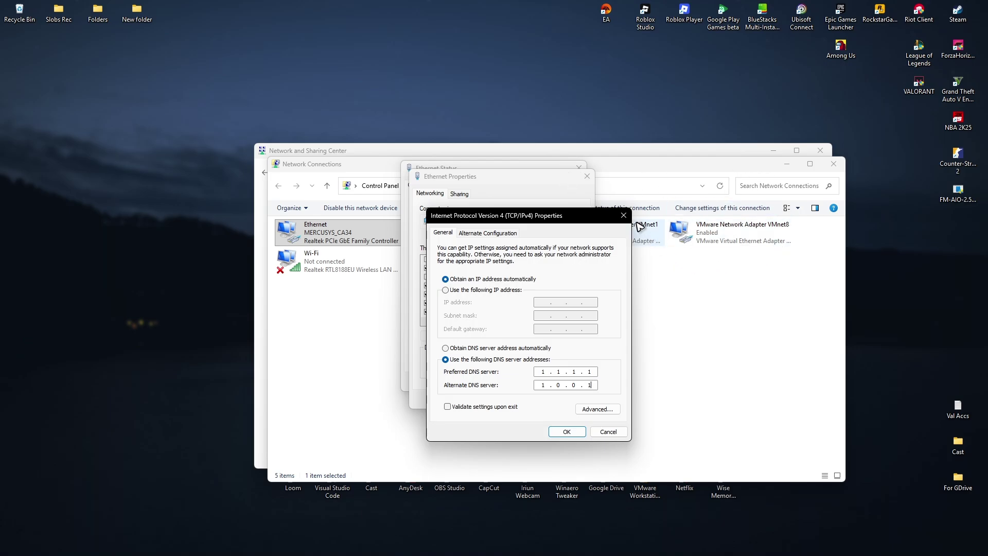
pyautogui.press('Return')
# Close Ethernet Properties, Ethernet Status, Network Connections and Network and Sharing Center
pyautogui.click(586, 176)
pyautogui.click(579, 167)
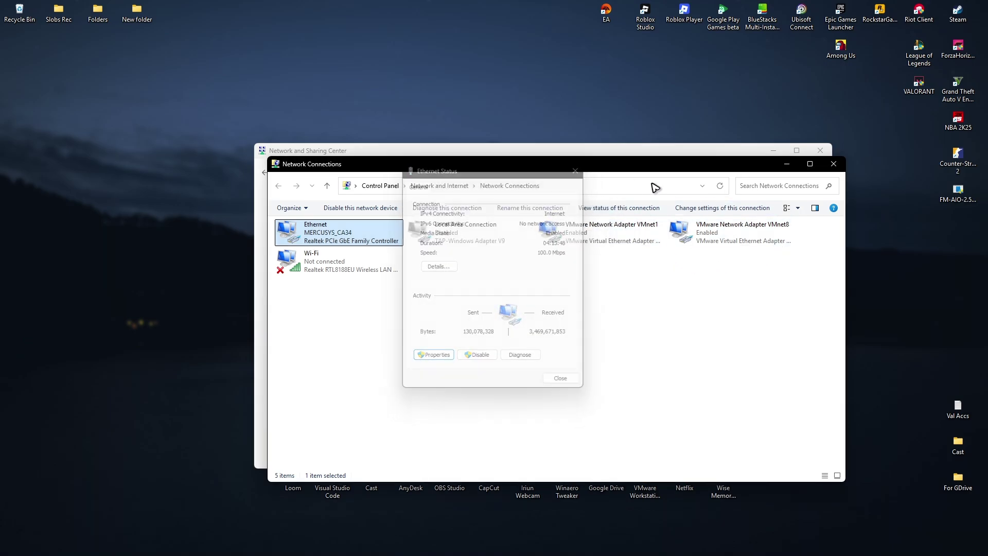
pyautogui.click(833, 164)
pyautogui.click(820, 150)
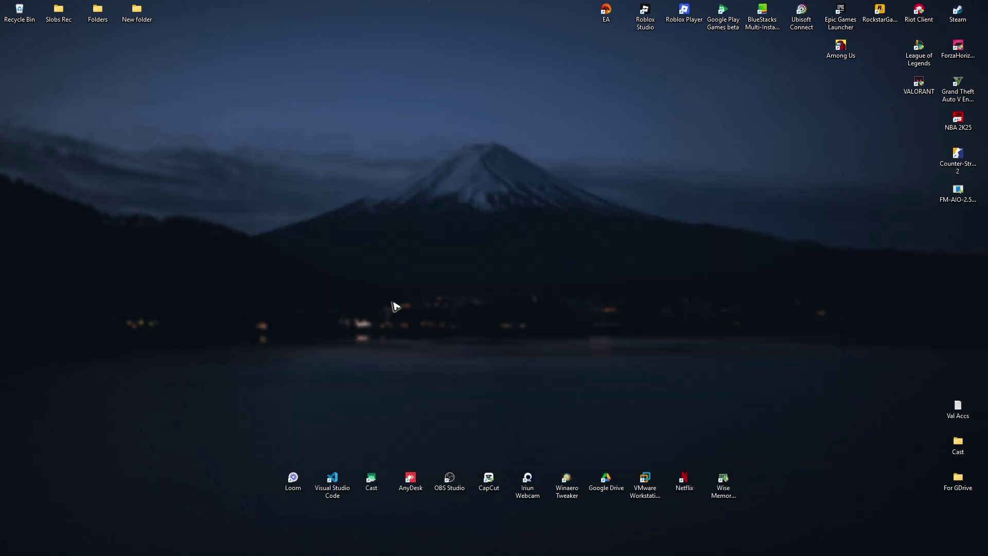